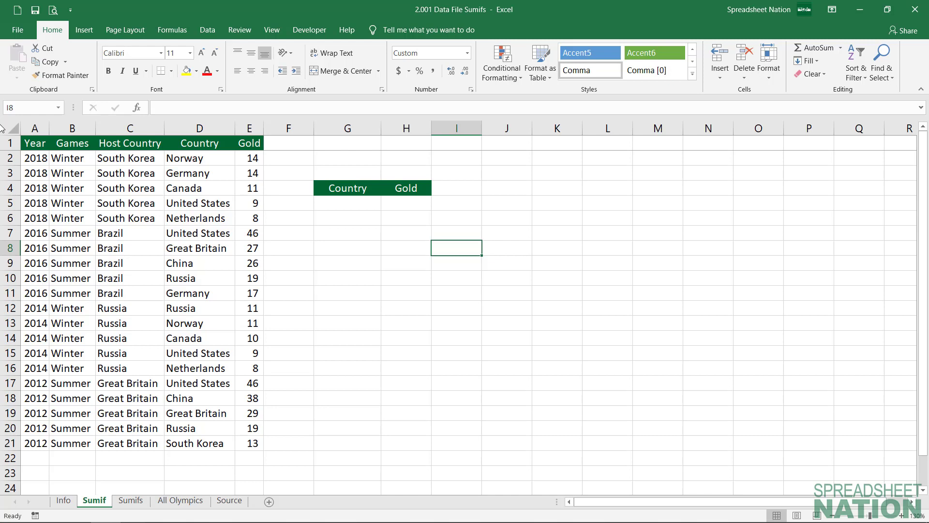
Step: Review the Games, Host Country, Country and Gold columns of the medal data on the Sumif sheet
{"action": "left_click", "coordinate": [30, 120]}
{"action": "left_click", "coordinate": [58, 123]}
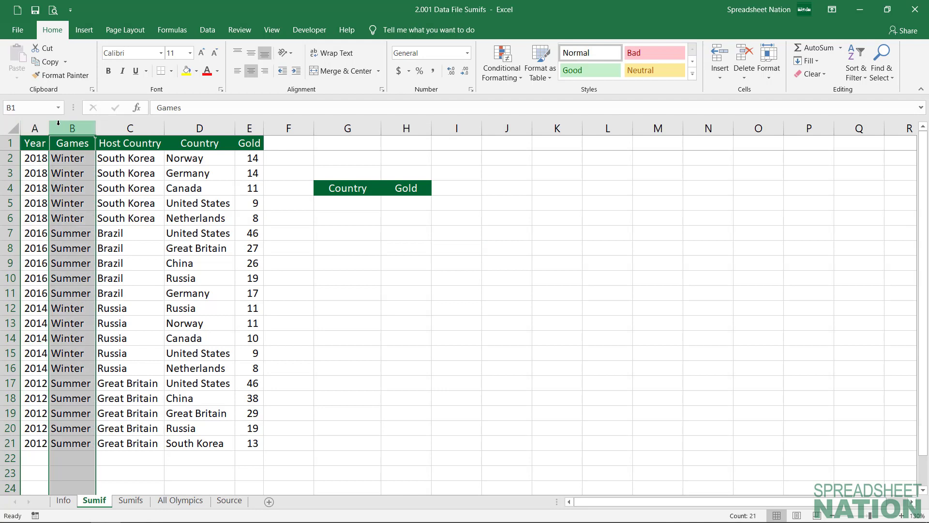
{"action": "left_click", "coordinate": [131, 128]}
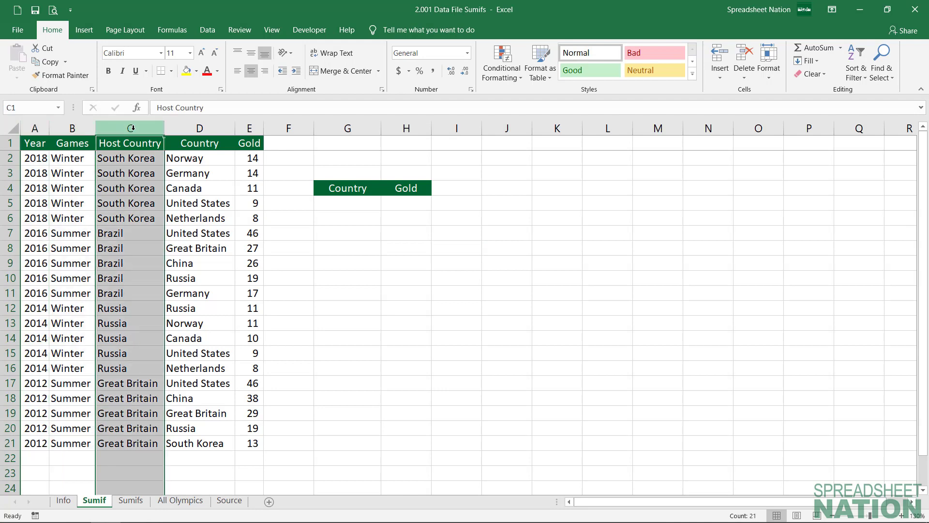
{"action": "left_click", "coordinate": [199, 129]}
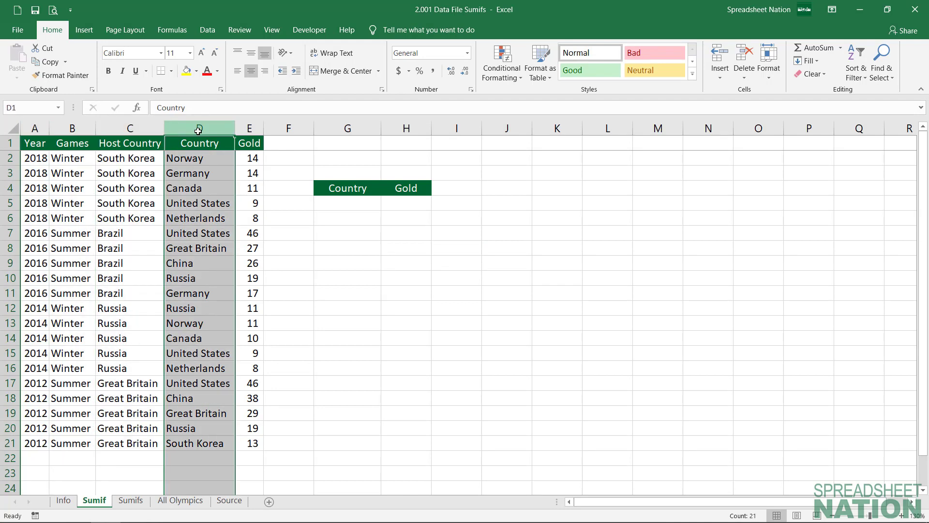
{"action": "left_click", "coordinate": [248, 128]}
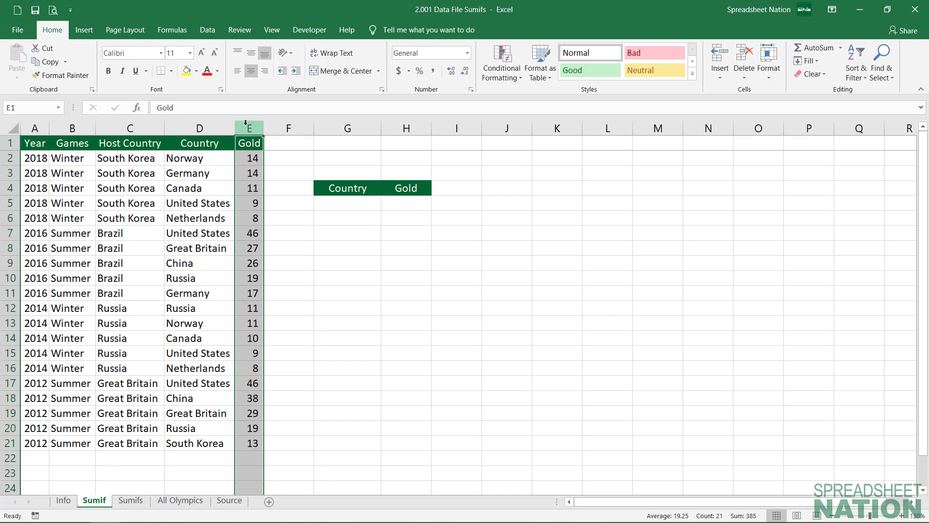
Step: Enter a SUM formula in I5 that adds the four United States gold values in E5, E7, E15 and E17
{"action": "left_click", "coordinate": [459, 207]}
{"action": "type", "text": "=su"}
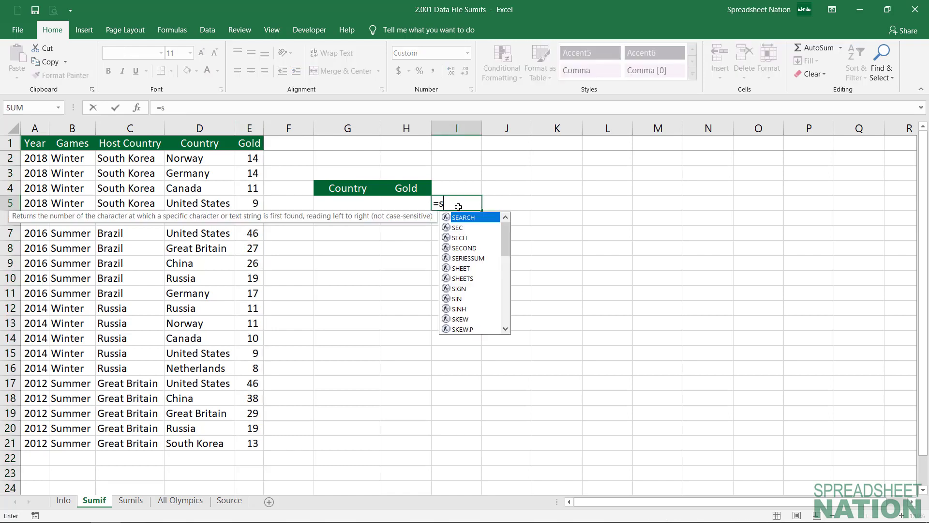
{"action": "key", "text": "Tab"}
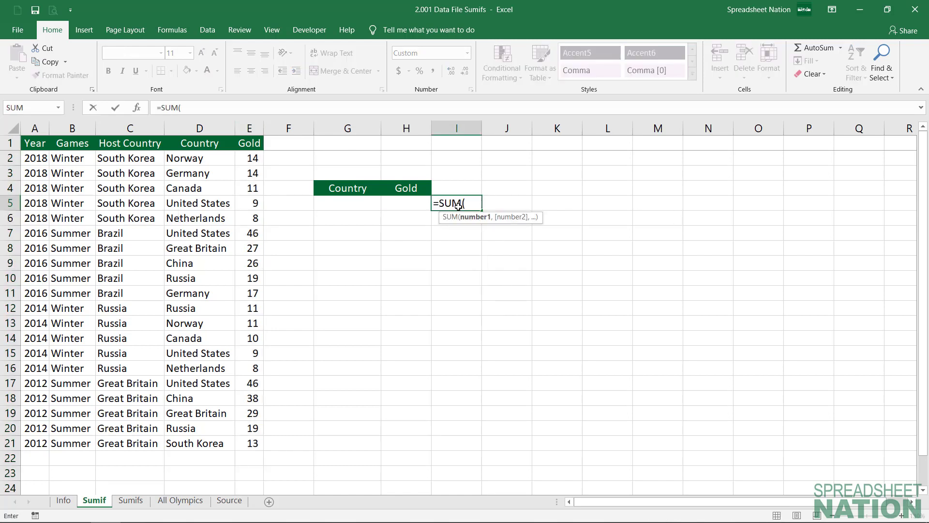
{"action": "left_click", "coordinate": [255, 205]}
{"action": "left_click", "coordinate": [253, 233], "text": "ctrl"}
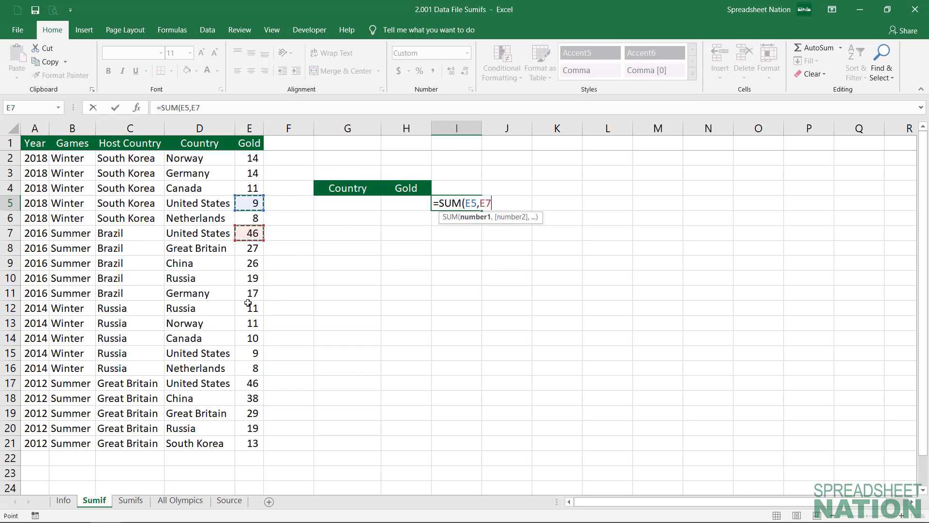
{"action": "left_click", "coordinate": [252, 355], "text": "ctrl"}
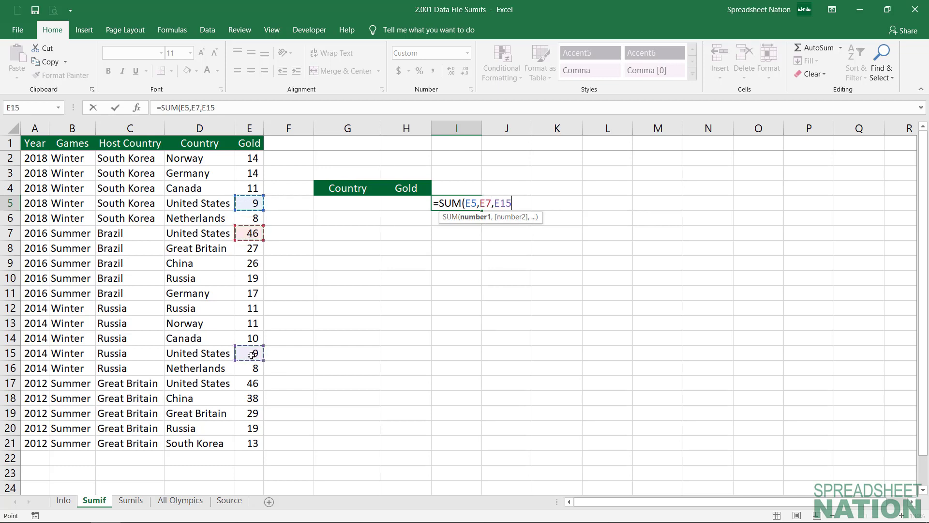
{"action": "left_click", "coordinate": [249, 383], "text": "ctrl"}
{"action": "key", "text": "Return"}
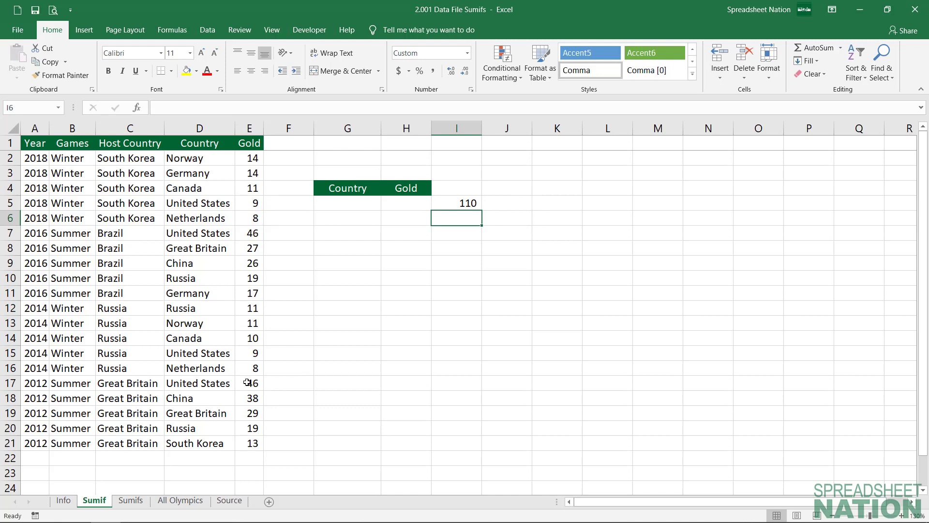
{"action": "key", "text": "Up"}
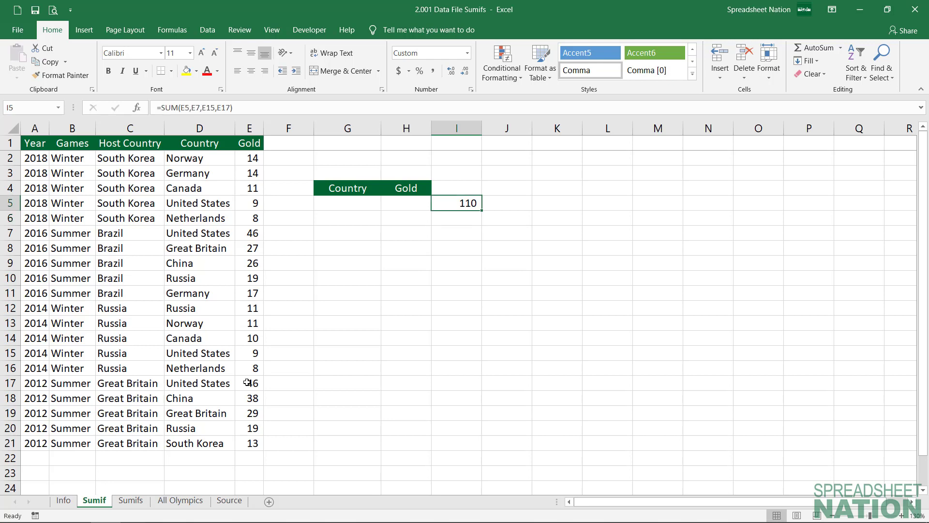
Step: Enter United States in G5 as the first entry under the summary table's Country heading
{"action": "key", "text": "Left"}
{"action": "key", "text": "Left"}
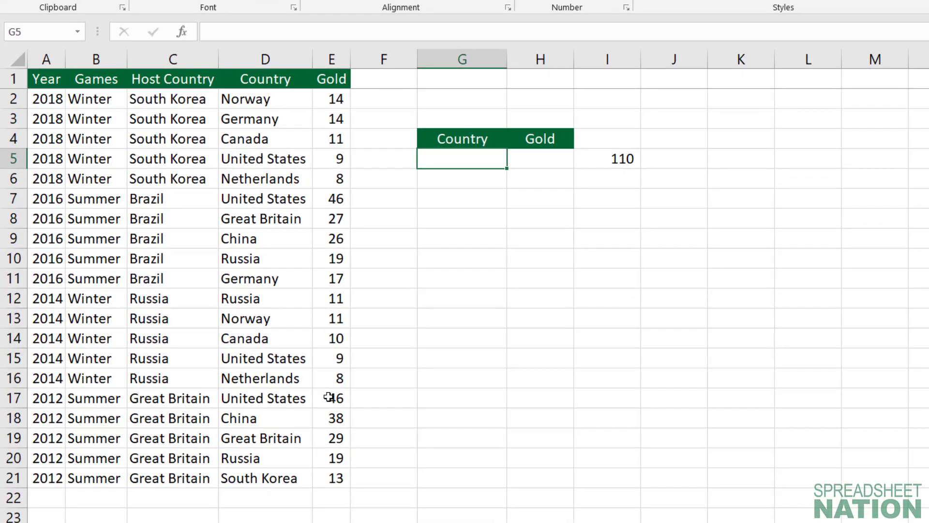
{"action": "type", "text": "United States"}
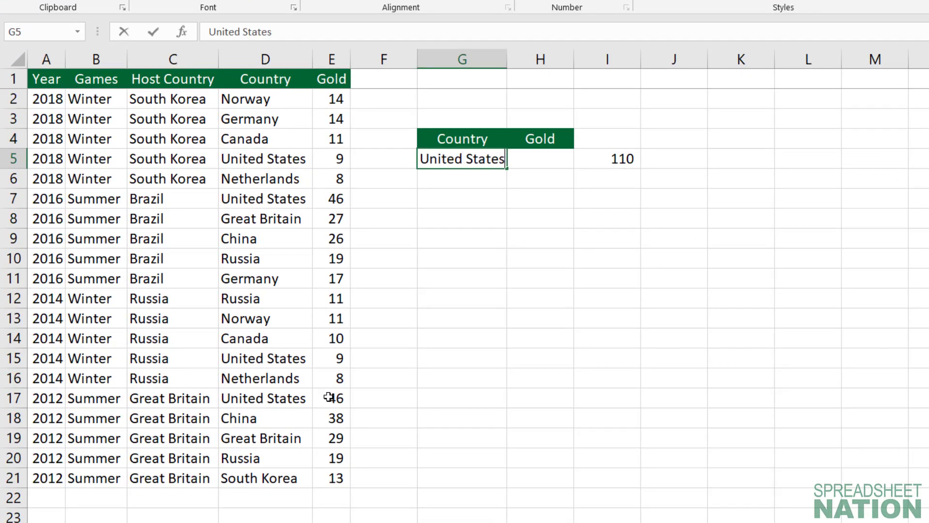
{"action": "key", "text": "Tab"}
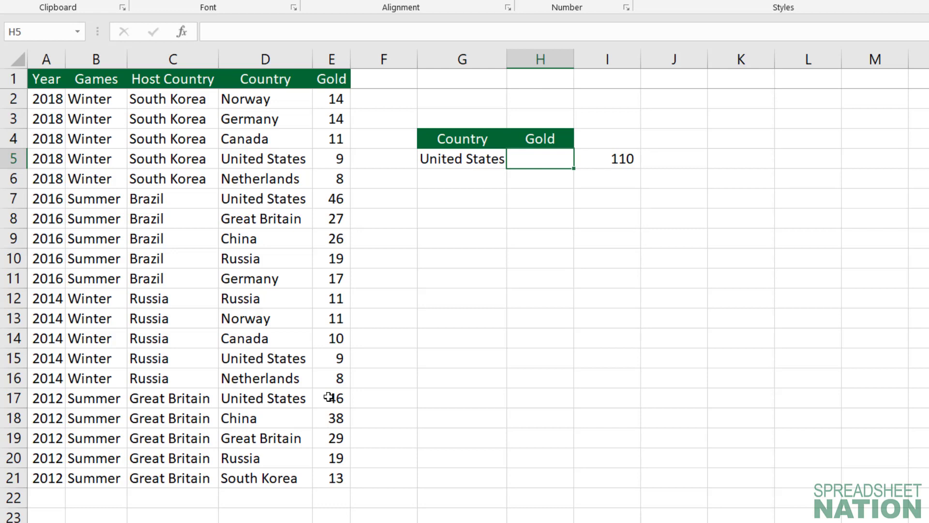
Step: Start a SUMIF formula in H5 with the whole Country column D as its range
{"action": "type", "text": "=sumif"}
{"action": "key", "text": "Tab"}
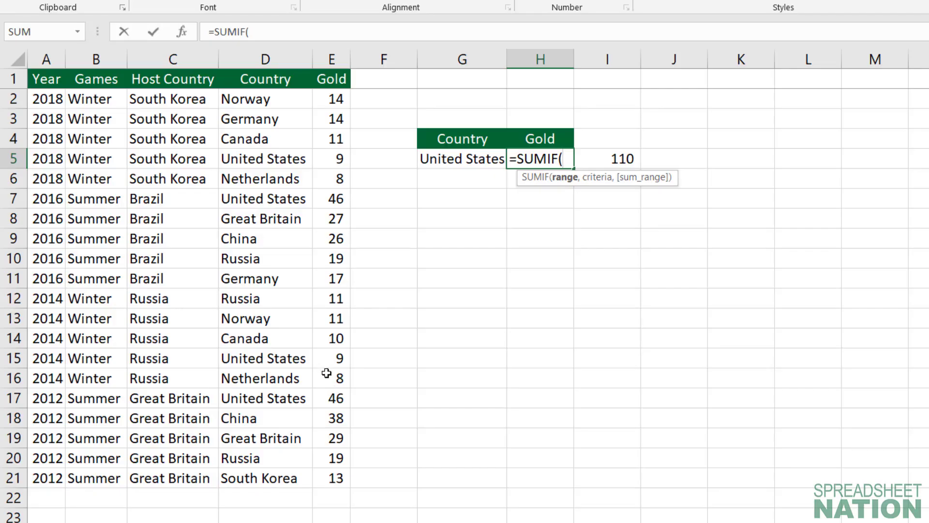
{"action": "left_click", "coordinate": [294, 61]}
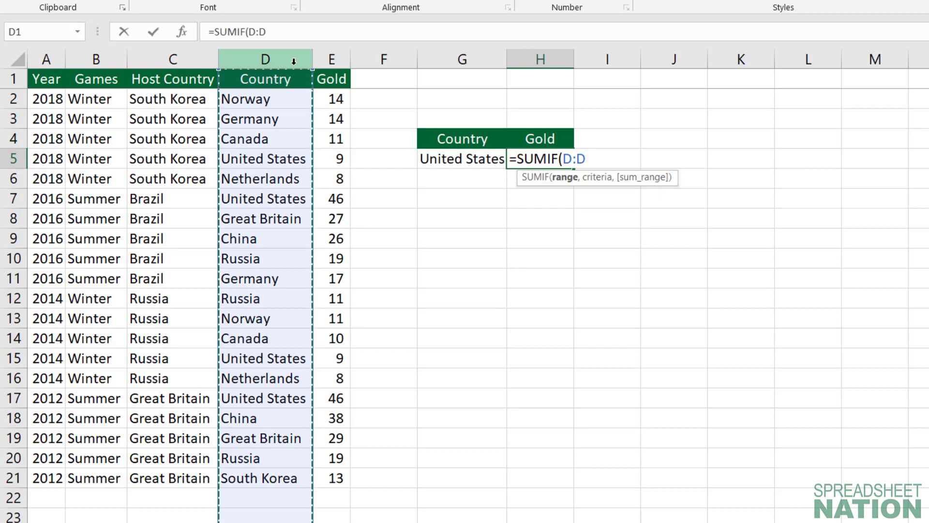
{"action": "type", "text": ","}
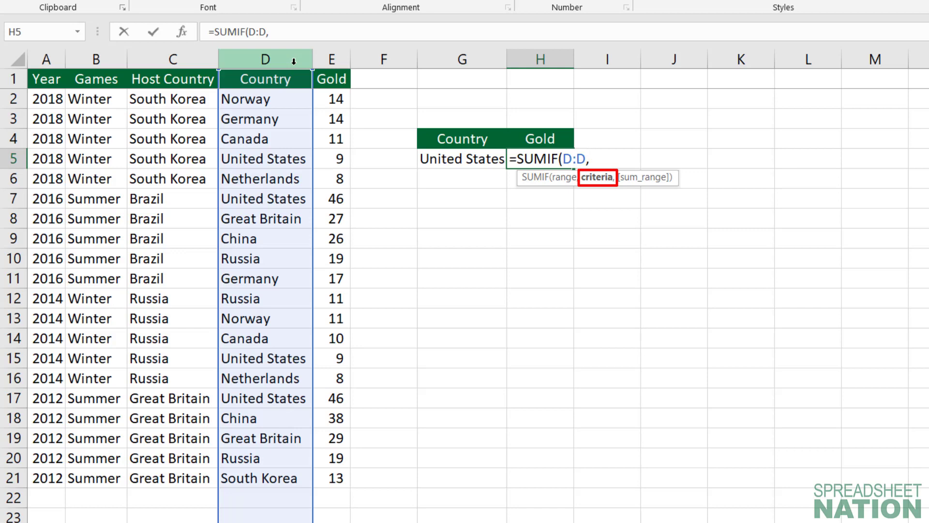
{"action": "type", "text": "\"United States\""}
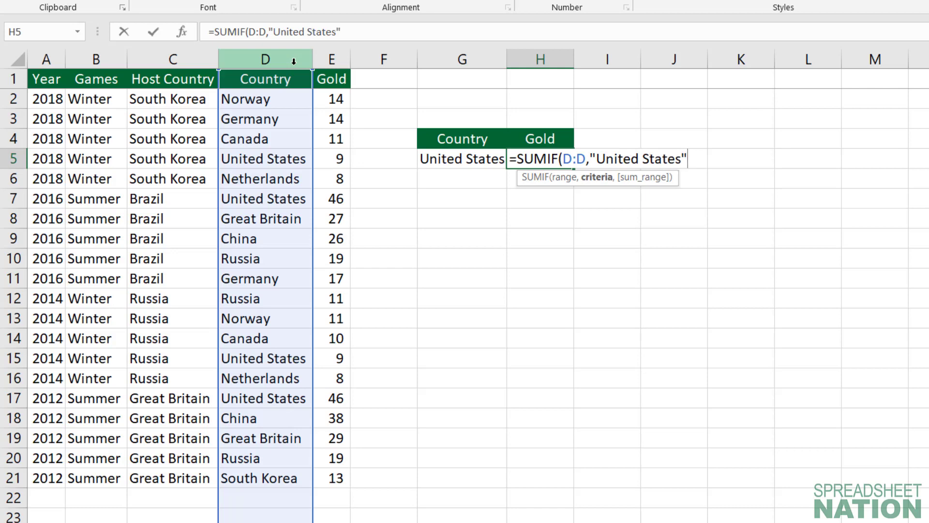
{"action": "key", "text": "BackSpace"}
{"action": "key", "text": "BackSpace"}
{"action": "key", "text": "BackSpace"}
{"action": "key", "text": "BackSpace"}
{"action": "key", "text": "BackSpace"}
{"action": "key", "text": "BackSpace"}
{"action": "key", "text": "BackSpace"}
{"action": "key", "text": "BackSpace"}
{"action": "key", "text": "BackSpace"}
{"action": "key", "text": "BackSpace"}
{"action": "key", "text": "BackSpace"}
{"action": "key", "text": "BackSpace"}
{"action": "key", "text": "BackSpace"}
{"action": "key", "text": "BackSpace"}
{"action": "key", "text": "BackSpace"}
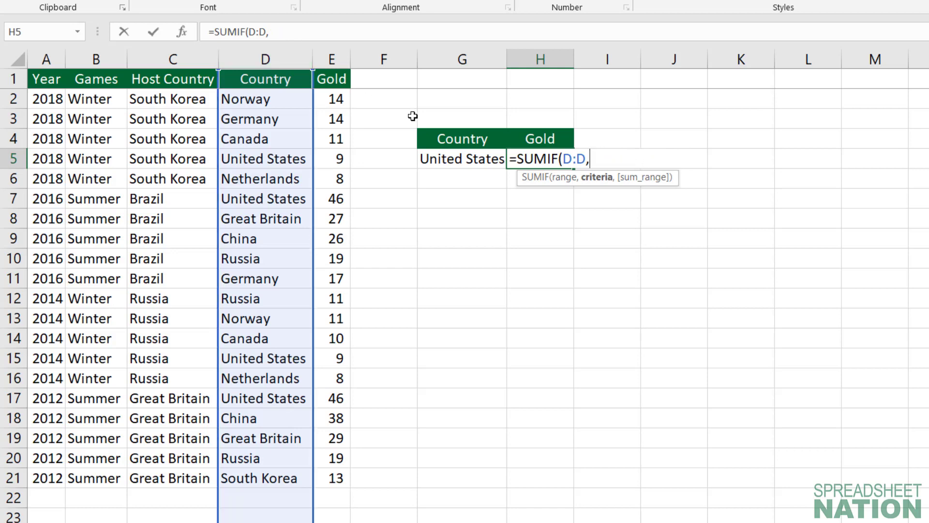
Step: Complete the SUMIF formula in H5 with G5 as the criteria and the whole Gold column E as the sum range
{"action": "left_click", "coordinate": [463, 155]}
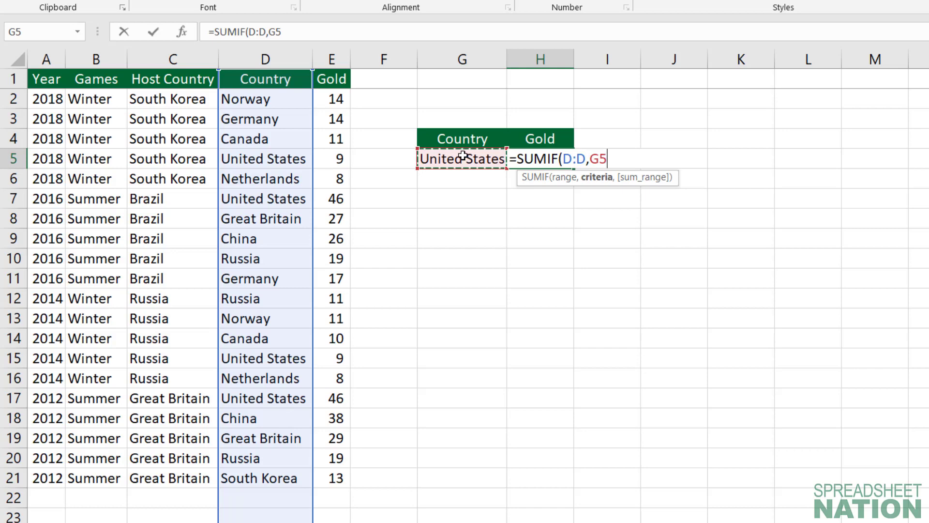
{"action": "type", "text": ","}
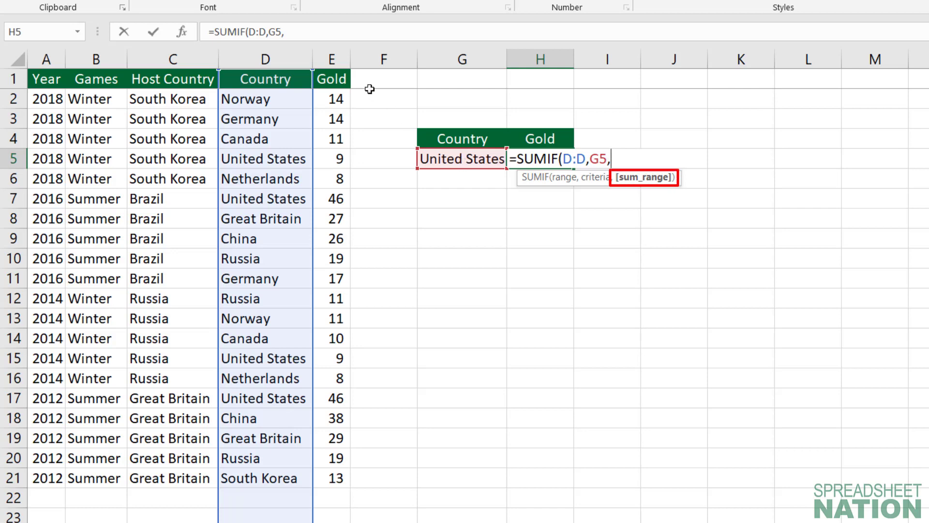
{"action": "left_click", "coordinate": [334, 59]}
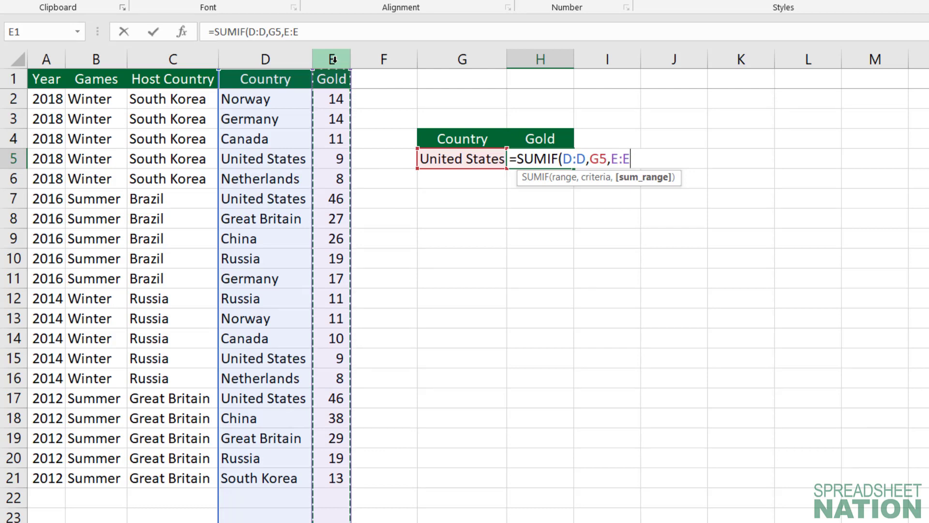
{"action": "key", "text": "Return"}
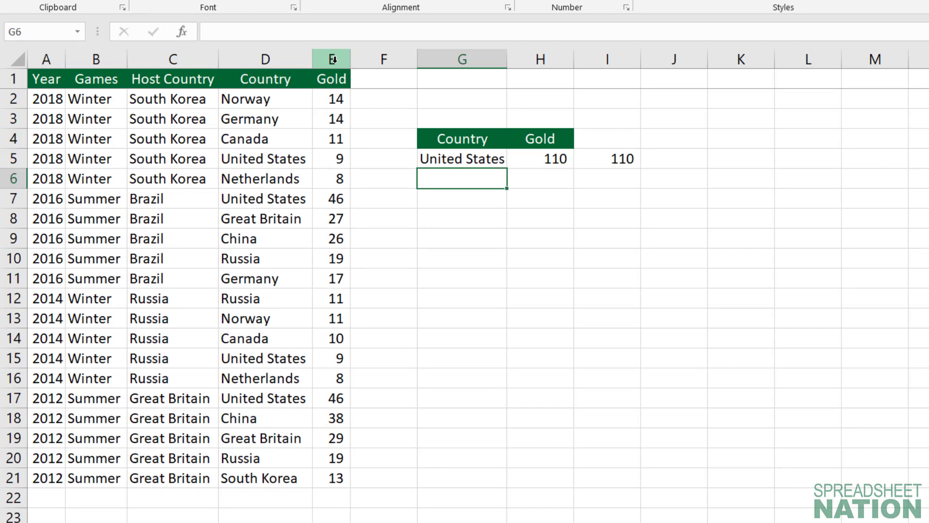
Step: Enter Russia in G6, then fill the SUMIF formula from H5 down to H6 and check its references
{"action": "type", "text": "Russia"}
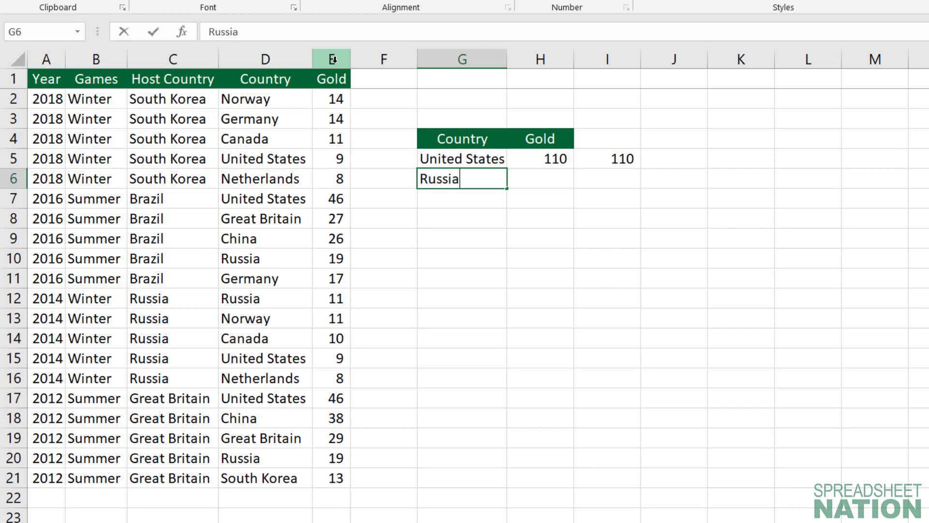
{"action": "key", "text": "Return"}
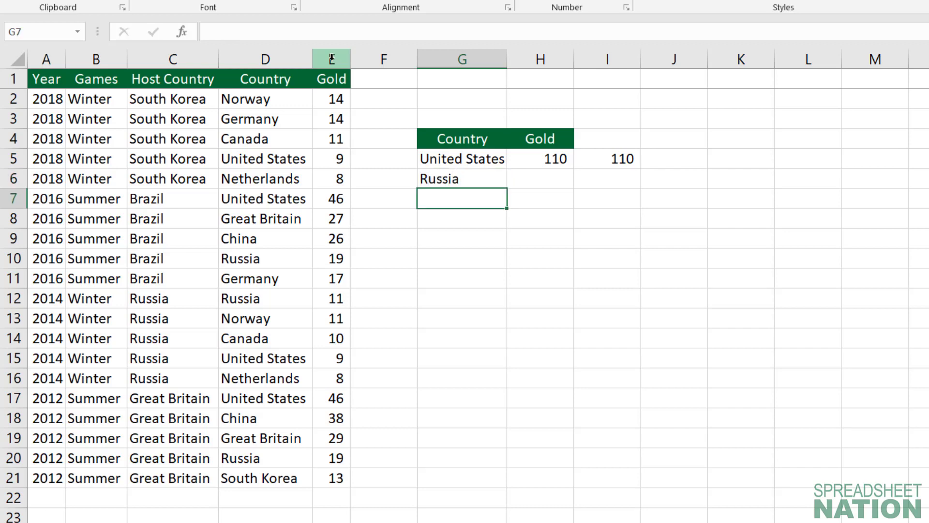
{"action": "left_click", "coordinate": [553, 163]}
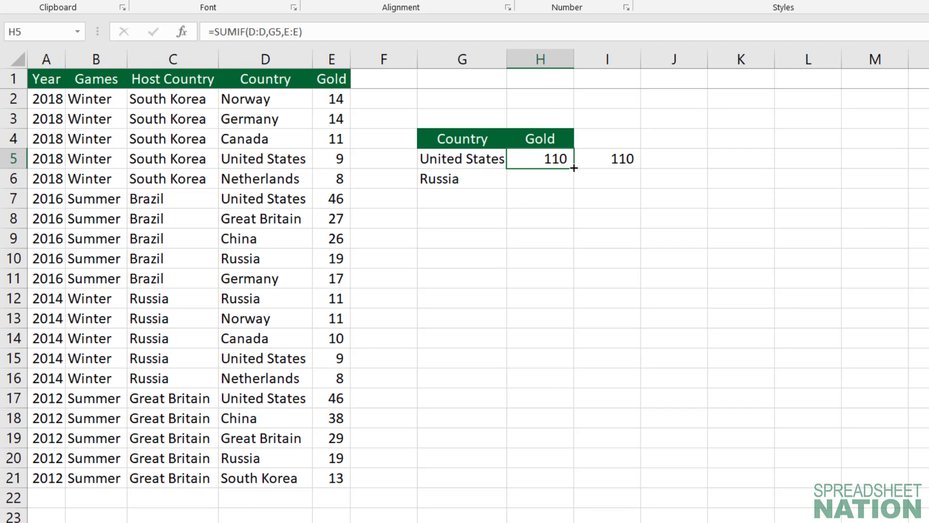
{"action": "left_click_drag", "start_coordinate": [574, 169], "coordinate": [574, 189]}
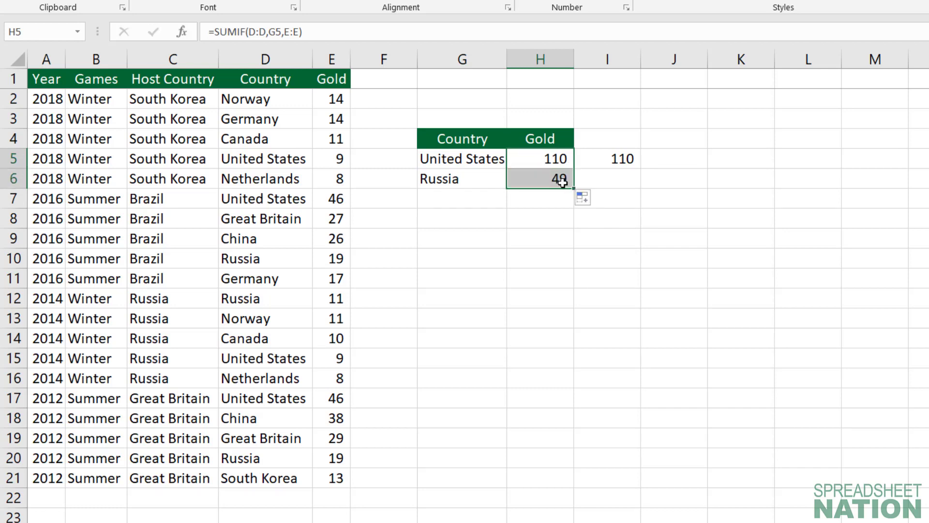
{"action": "double_click", "coordinate": [561, 180]}
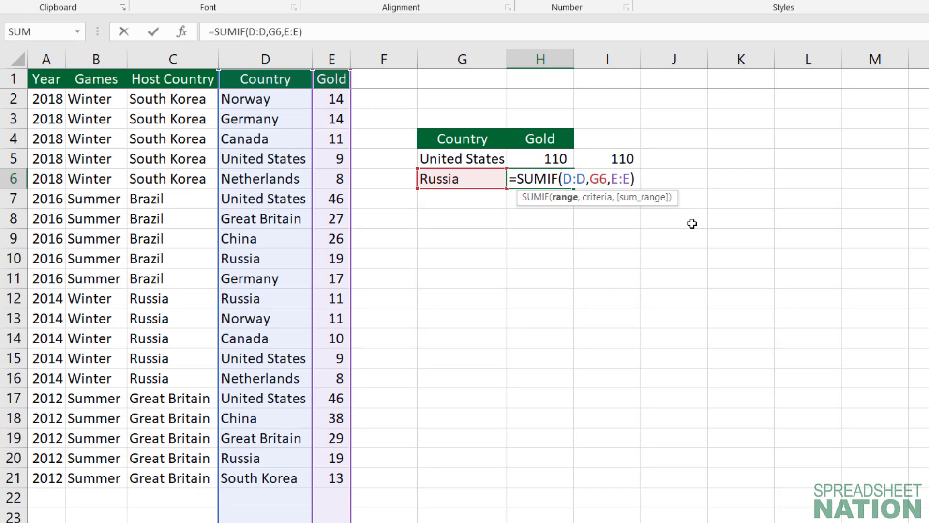
{"action": "key", "text": "Return"}
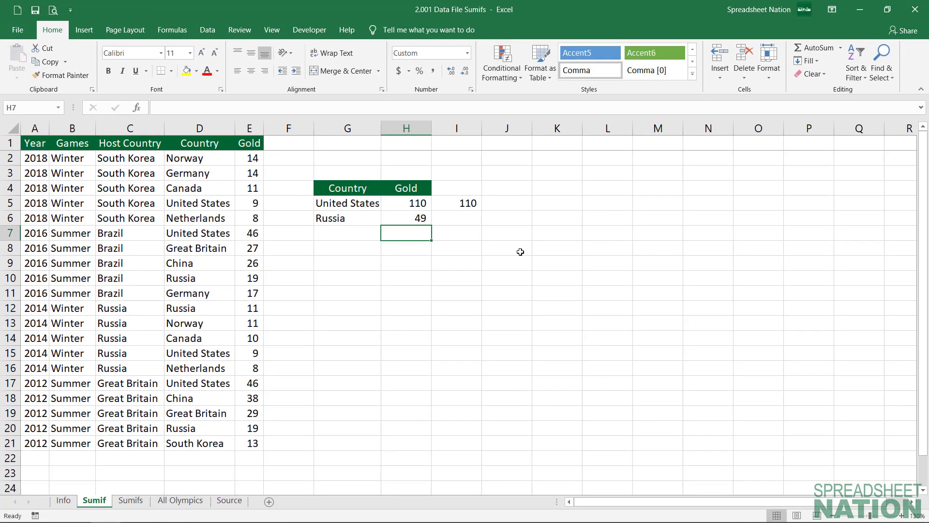
Step: On the Sumifs sheet, fill the Country and Games cells with United States and Summer in row 5, United States and Winter in row 6
{"action": "key", "text": "ctrl+Page_Down"}
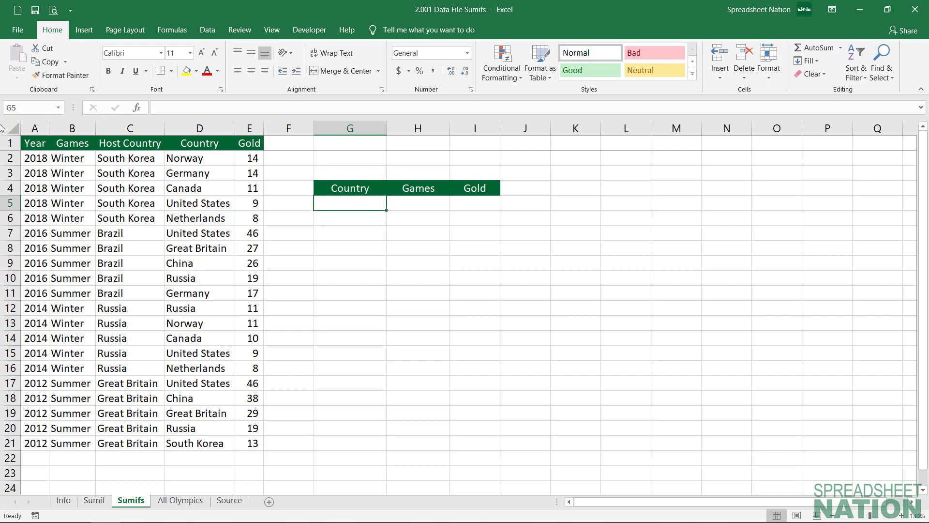
{"action": "type", "text": "United States"}
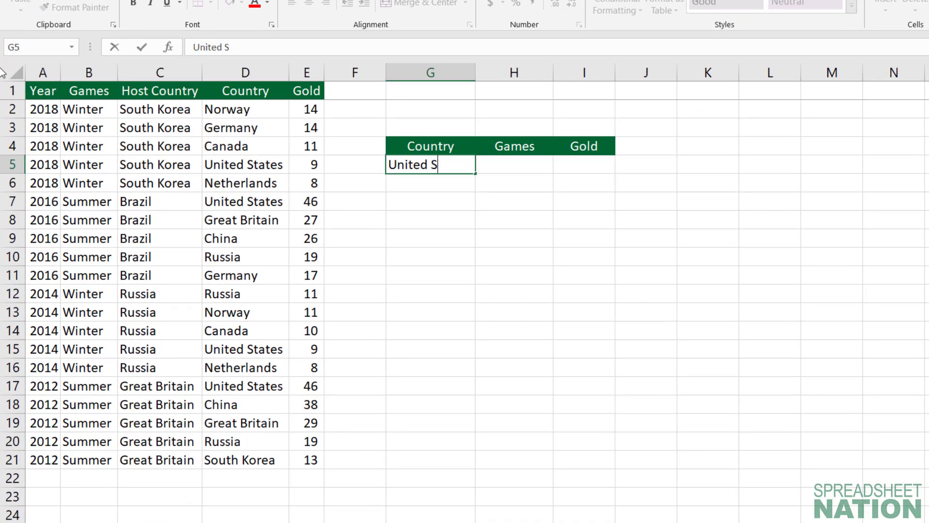
{"action": "key", "text": "Tab"}
{"action": "type", "text": "Summer"}
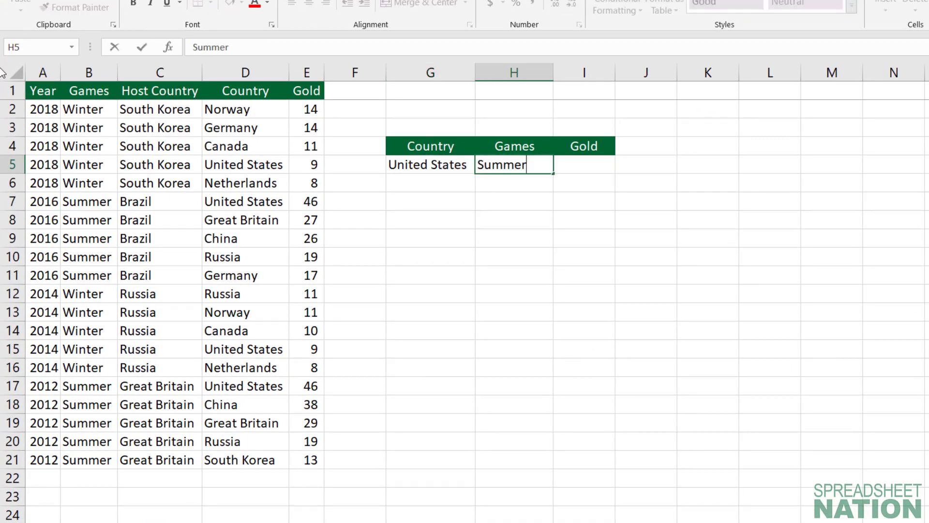
{"action": "key", "text": "Return"}
{"action": "type", "text": "United States"}
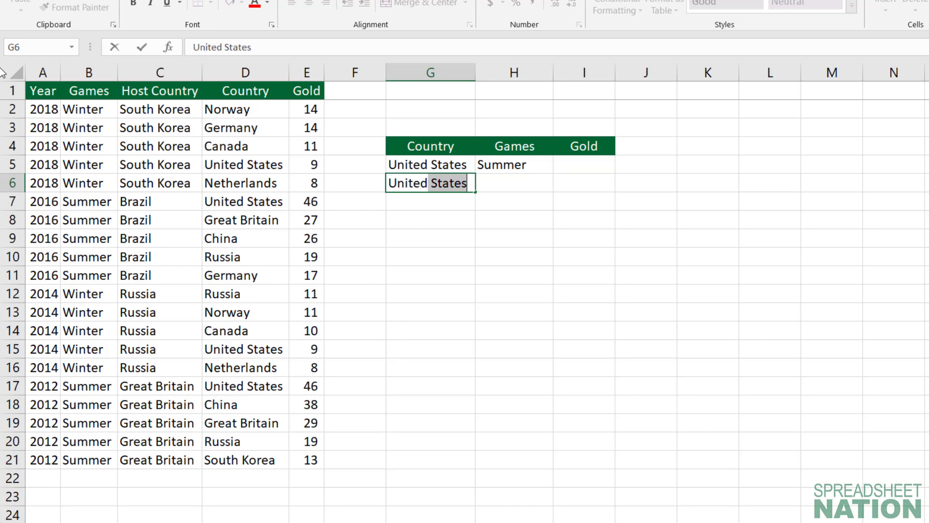
{"action": "key", "text": "Tab"}
{"action": "type", "text": "Winter"}
{"action": "key", "text": "Return"}
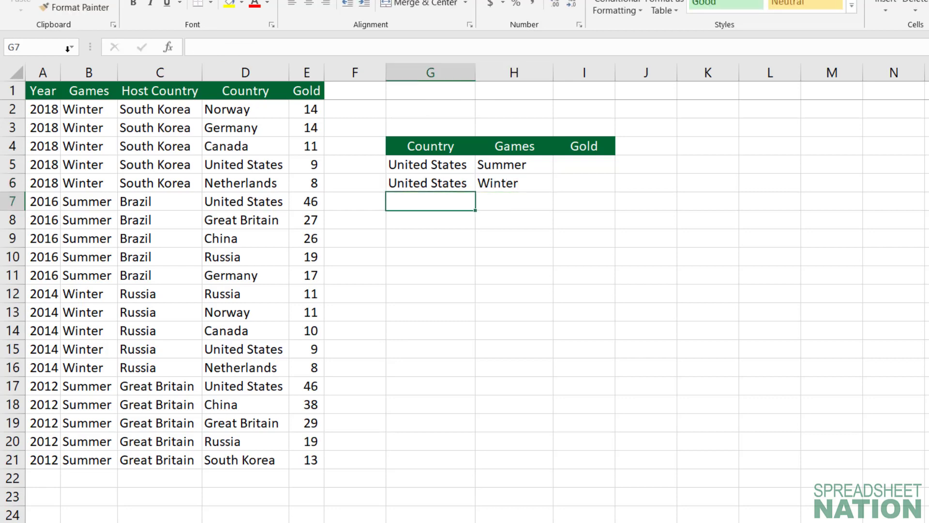
Step: Start a SUMIFS formula in I5 with the whole Gold column E as its sum range
{"action": "left_click", "coordinate": [577, 166]}
{"action": "type", "text": "="}
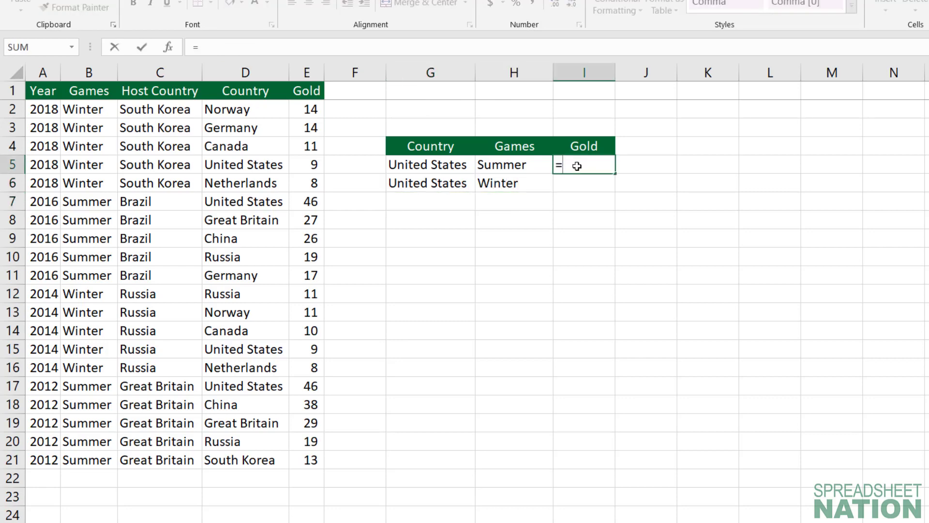
{"action": "type", "text": "sumifs"}
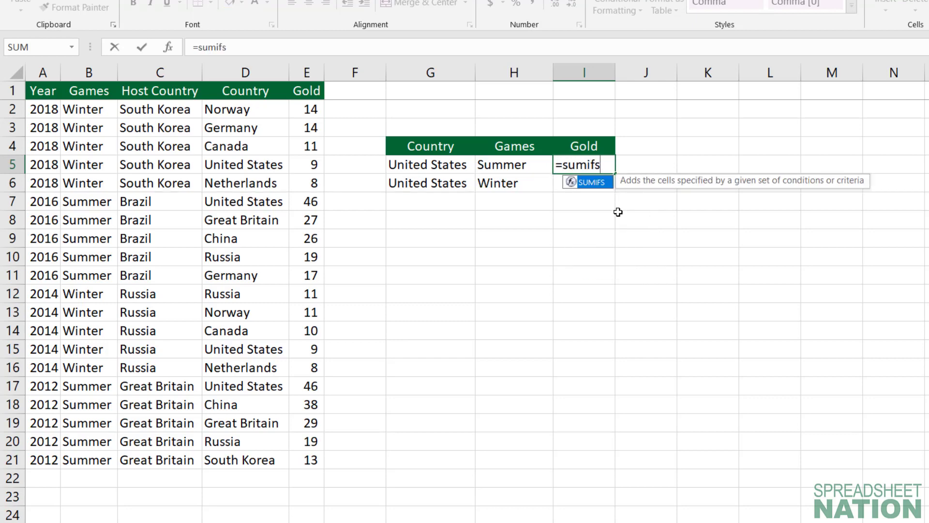
{"action": "key", "text": "Tab"}
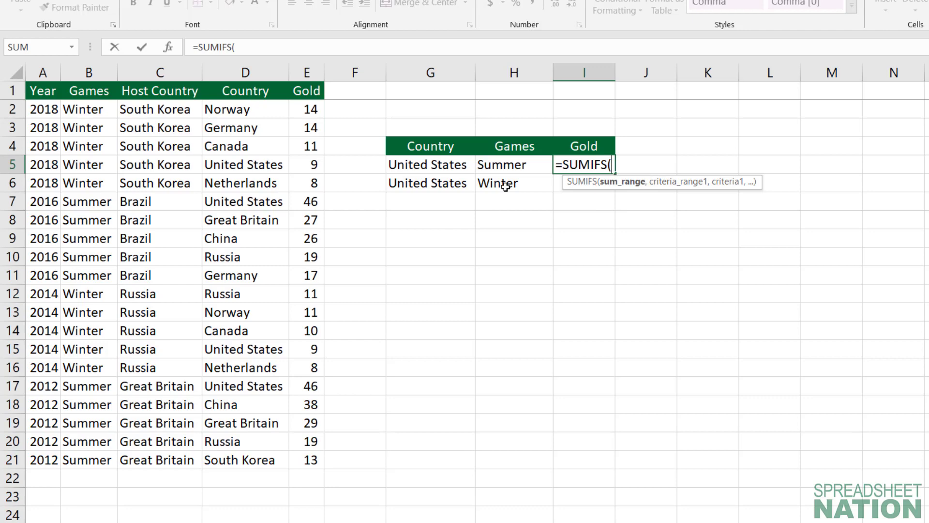
{"action": "left_click", "coordinate": [320, 72]}
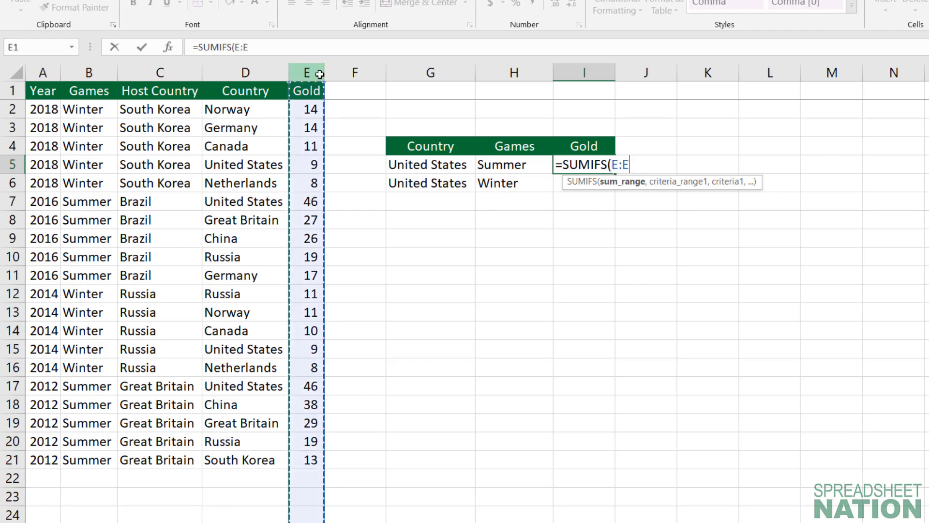
{"action": "type", "text": ","}
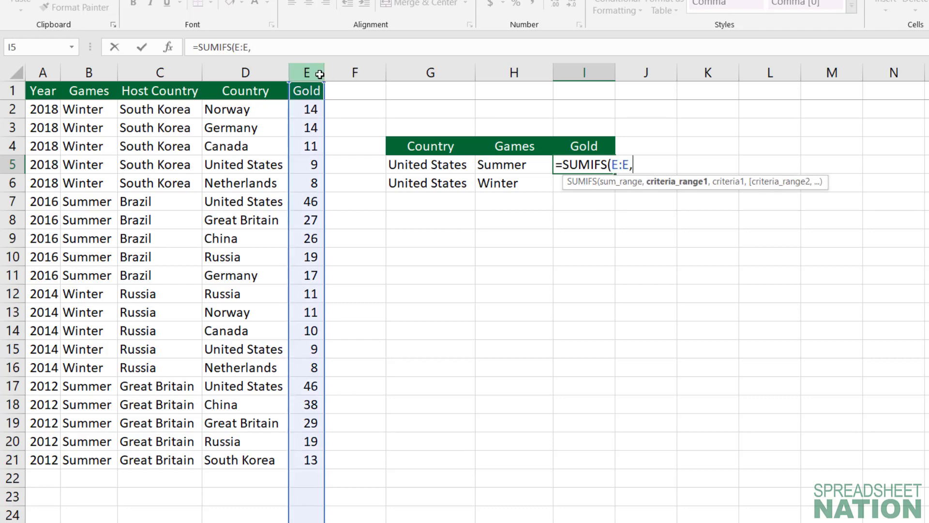
Step: Add the whole Country column D as the first criteria range, with G5 as its criterion
{"action": "left_click", "coordinate": [279, 64]}
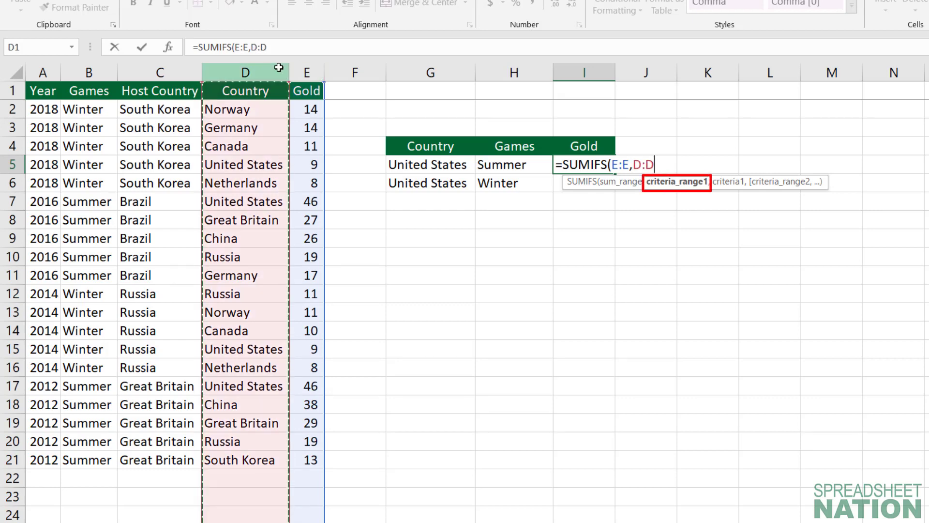
{"action": "type", "text": ","}
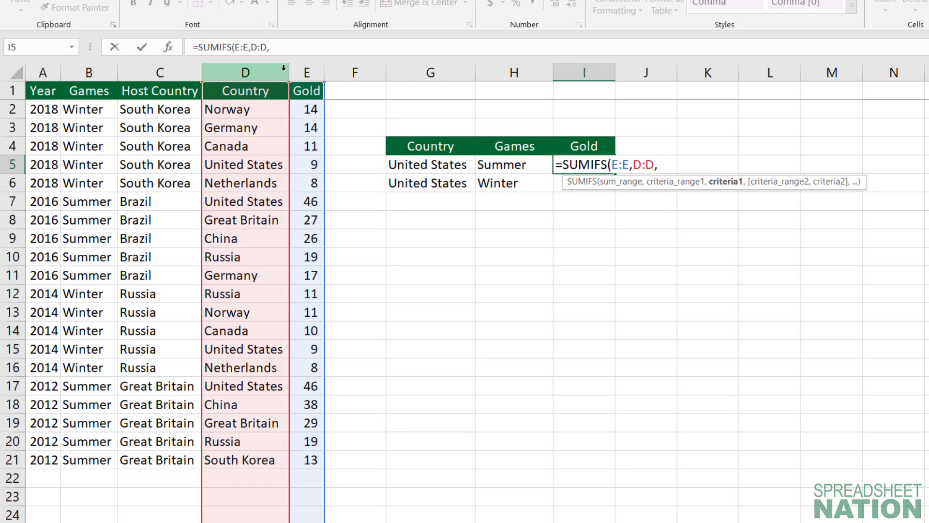
{"action": "left_click", "coordinate": [461, 165]}
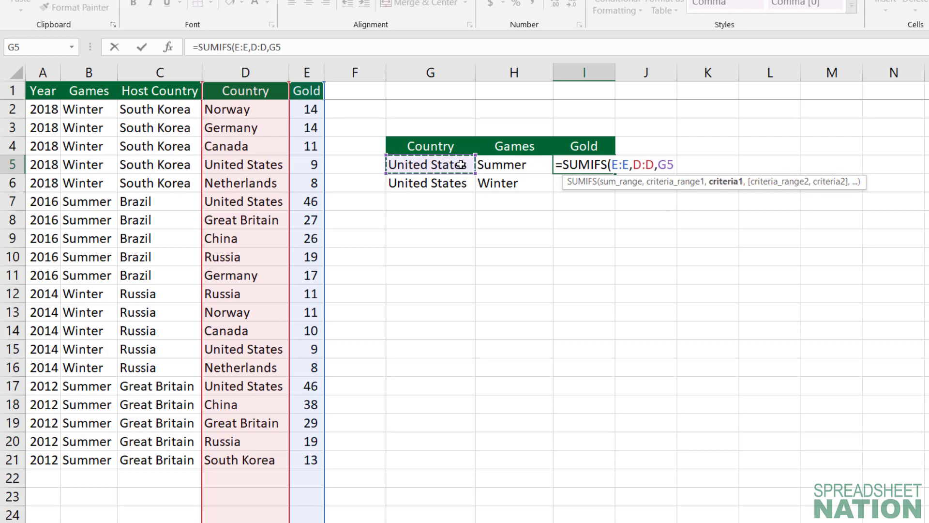
{"action": "type", "text": ","}
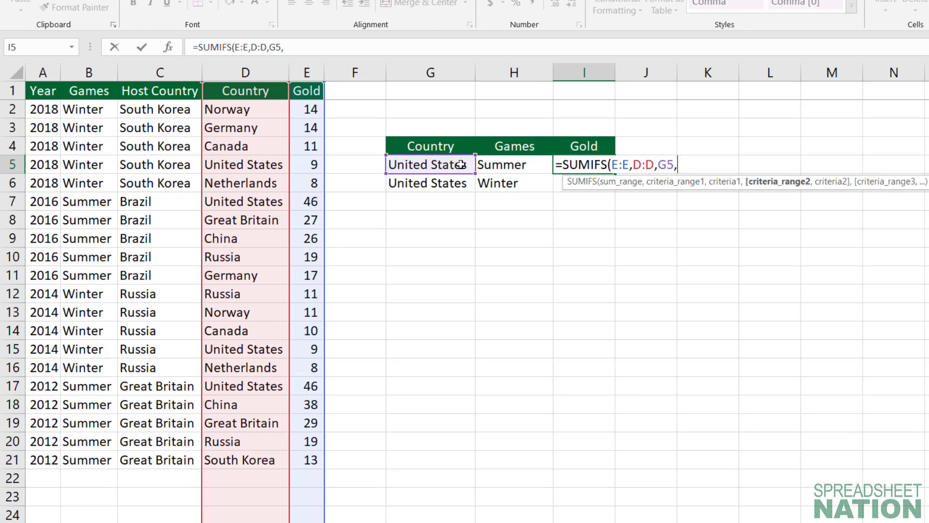
Step: Complete the I5 formula with the whole Games column B as second criteria range and H5 as its criterion, and fill it down to I6
{"action": "left_click", "coordinate": [93, 73]}
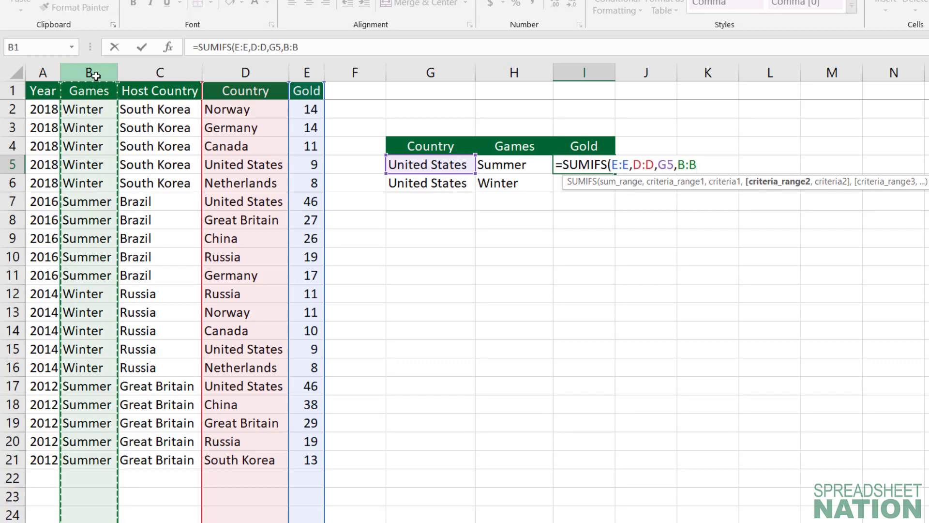
{"action": "type", "text": ","}
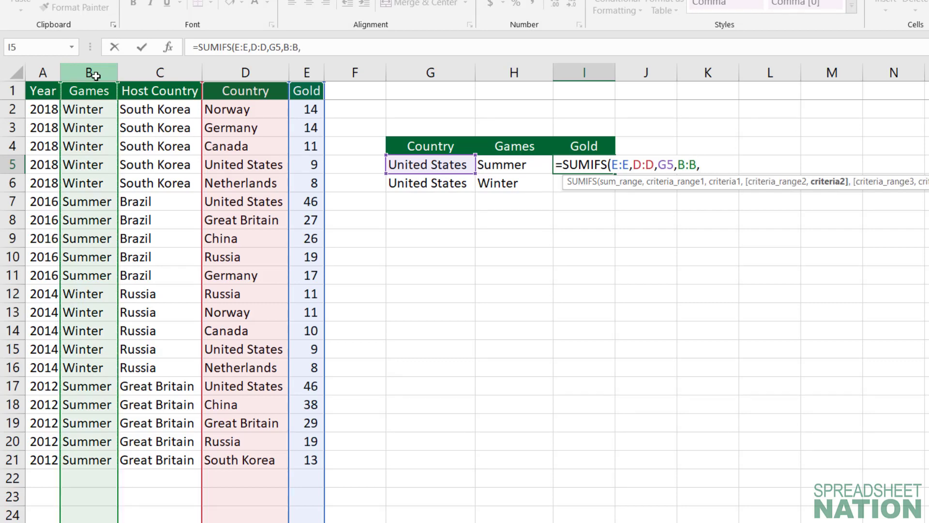
{"action": "left_click", "coordinate": [516, 170]}
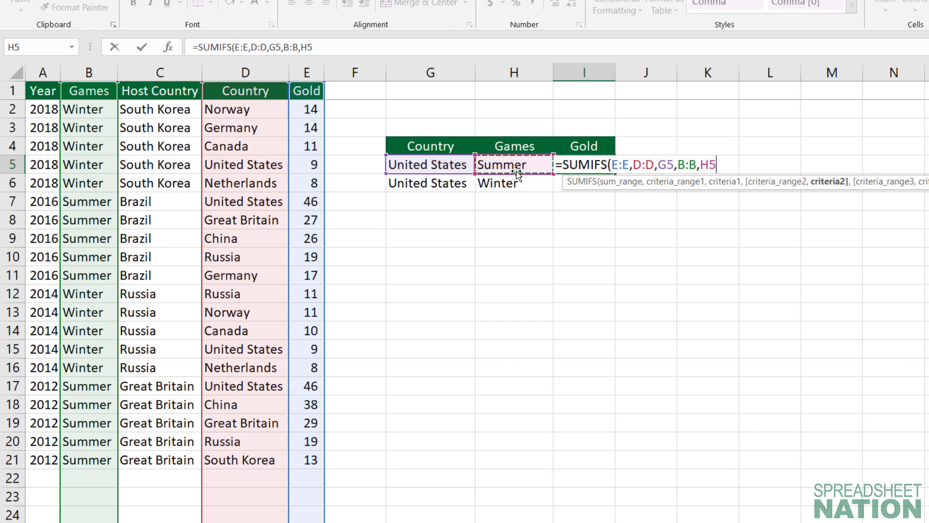
{"action": "type", "text": ")"}
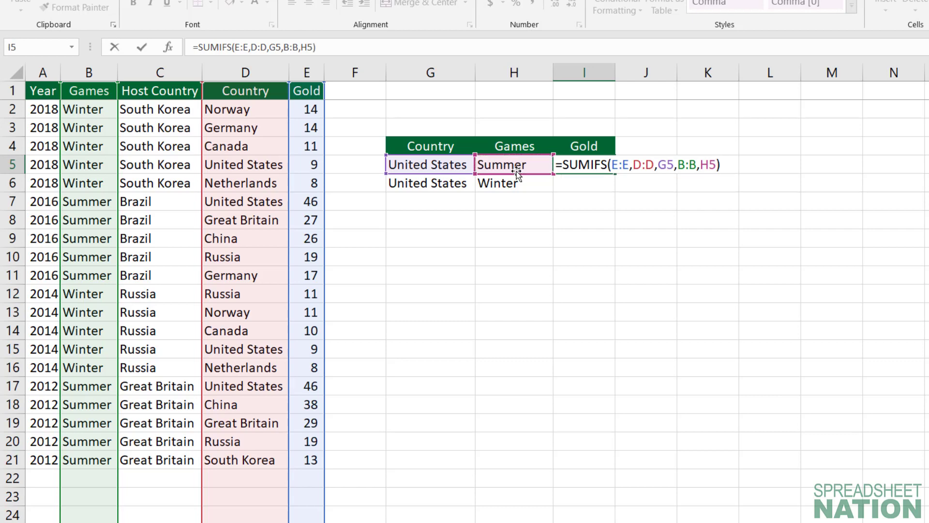
{"action": "key", "text": "Return"}
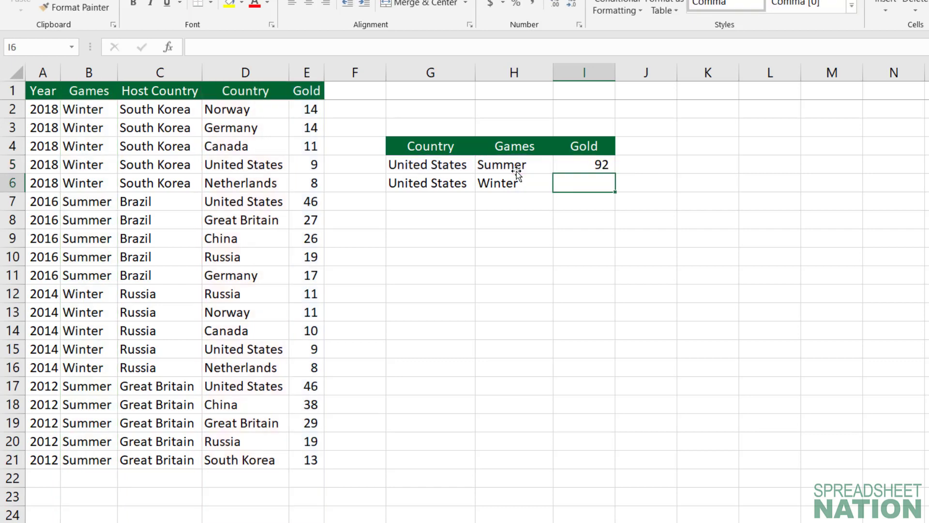
{"action": "left_click", "coordinate": [597, 168]}
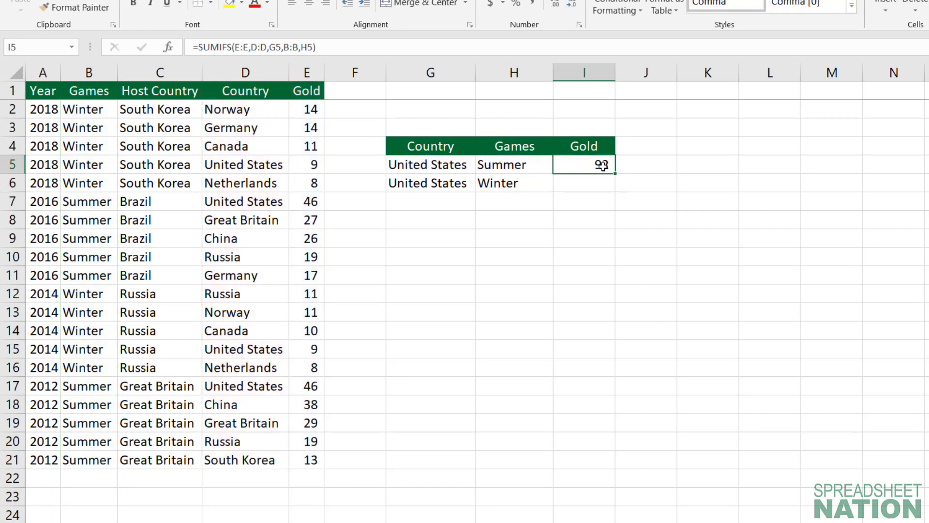
{"action": "left_click_drag", "start_coordinate": [613, 183], "coordinate": [613, 186]}
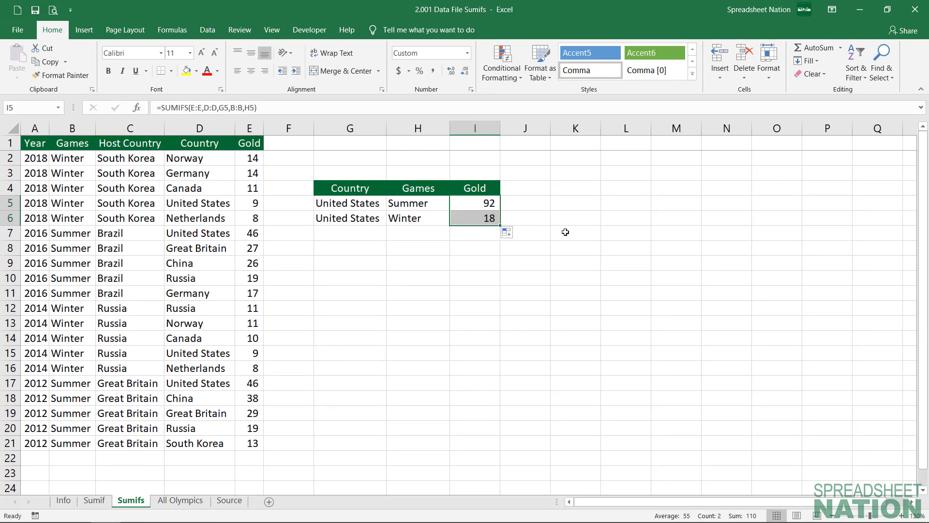
Step: Look through the medal data on the All Olympics sheet down to its last row and return to the first record
{"action": "key", "text": "ctrl+Page_Down"}
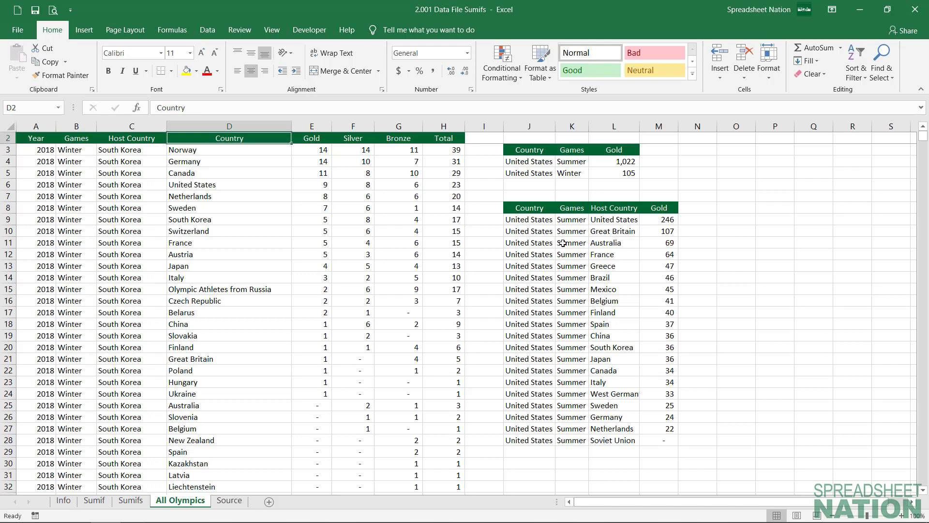
{"action": "scroll", "coordinate": [45, 212], "scroll_direction": "down", "scroll_amount": 20}
{"action": "scroll", "coordinate": [45, 211], "scroll_direction": "down", "scroll_amount": 5}
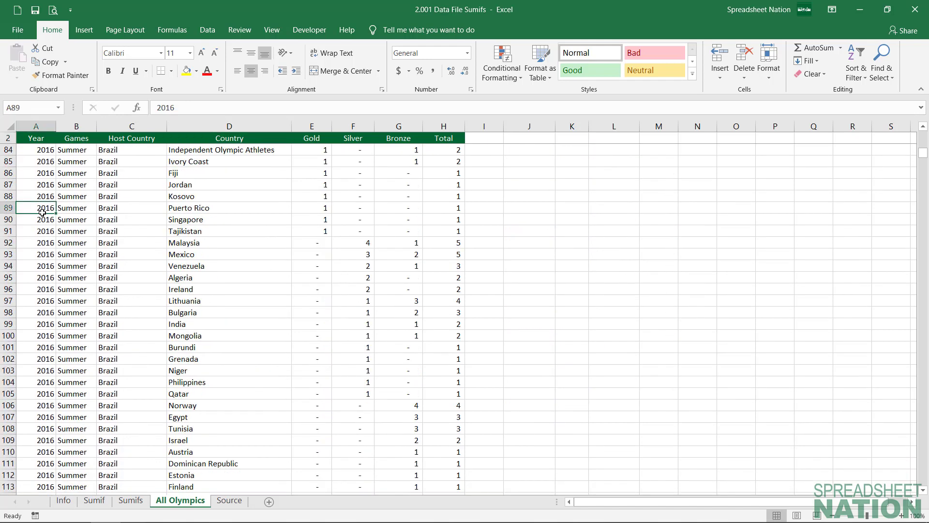
{"action": "left_click", "coordinate": [45, 211]}
{"action": "key", "text": "ctrl+Down"}
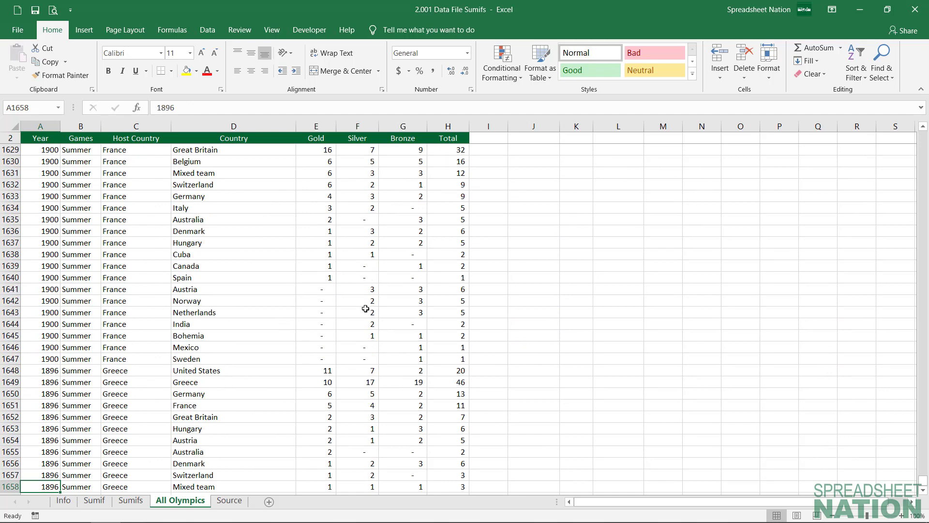
{"action": "key", "text": "ctrl+Home"}
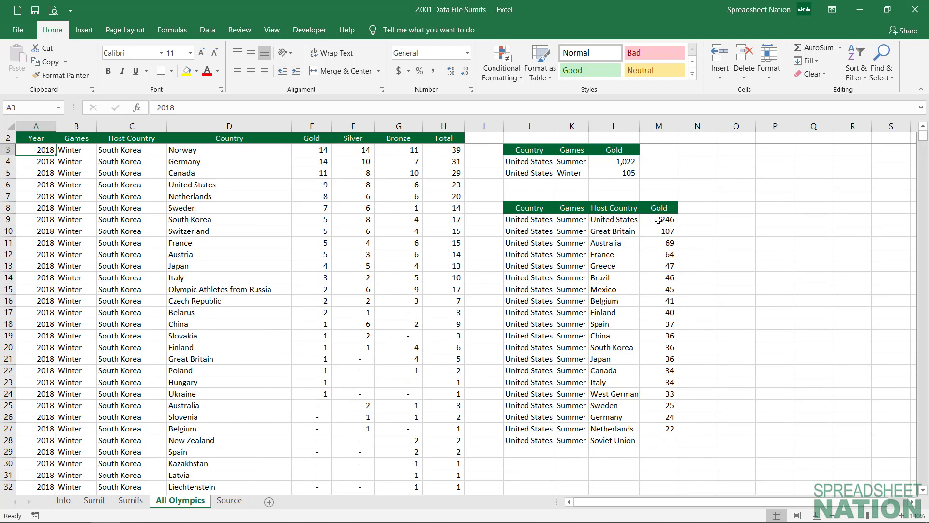
Step: Examine the ranges and criteria of the SUMIFS formula in M9, which adds Host Country as a third condition
{"action": "double_click", "coordinate": [656, 222]}
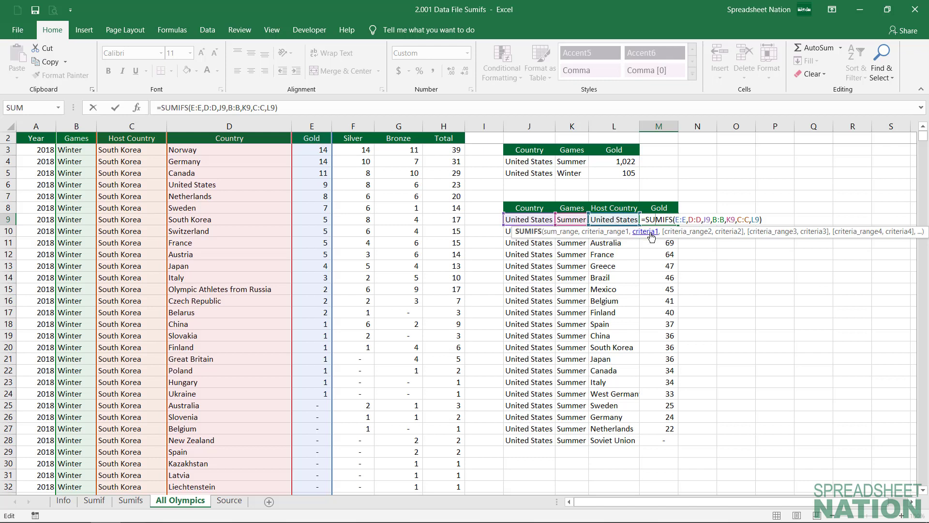
{"action": "key", "text": "Return"}
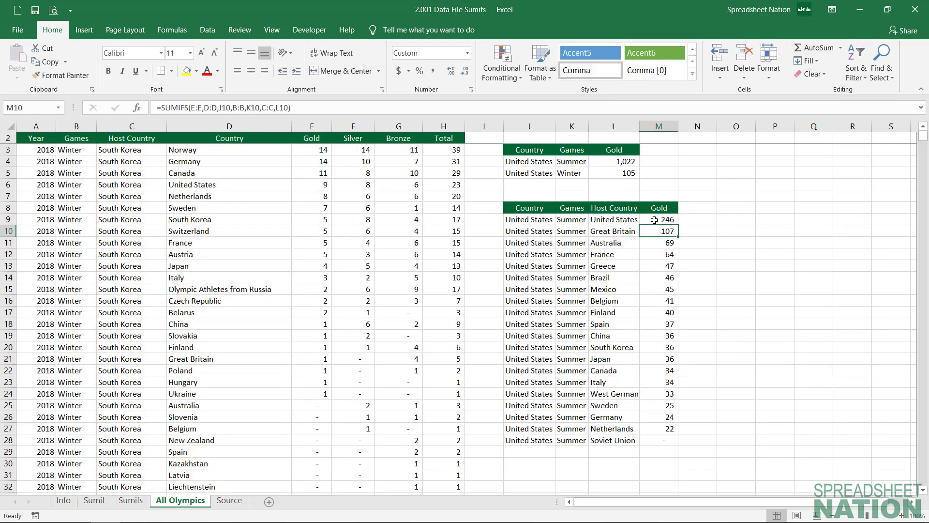
{"action": "left_click", "coordinate": [654, 219]}
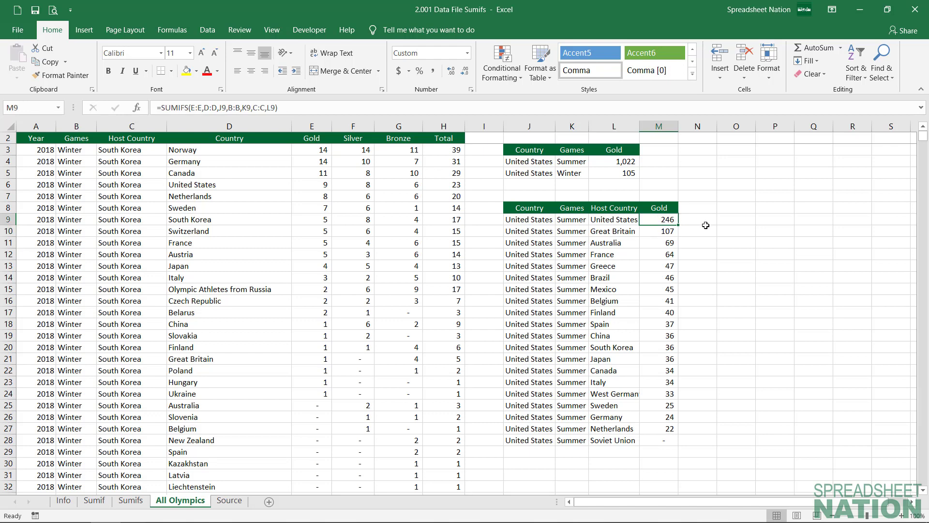